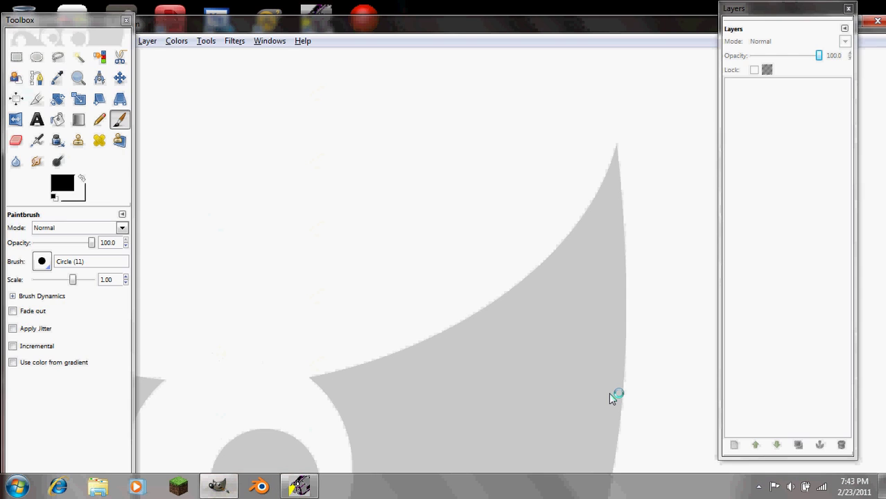
- Maximize the empty image window, with the Layers dock on the right edge and the Toolbox beside the canvas
double_click(648, 28)
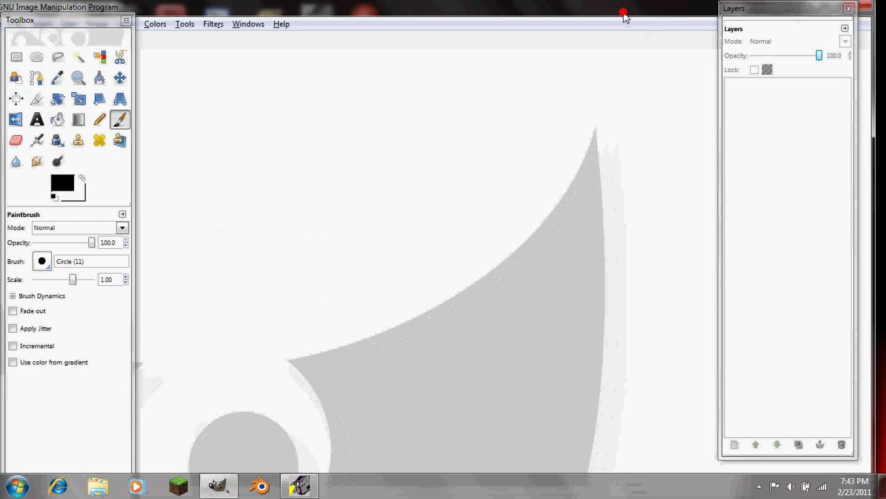
drag(778, 11, 793, 25)
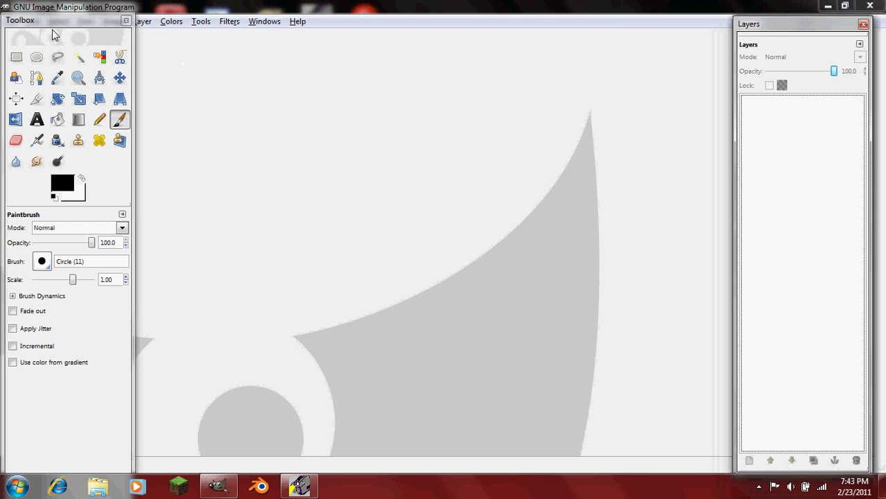
mouse_move(55, 26)
mouse_down()
mouse_move(49, 51)
mouse_move(58, 33)
mouse_up()
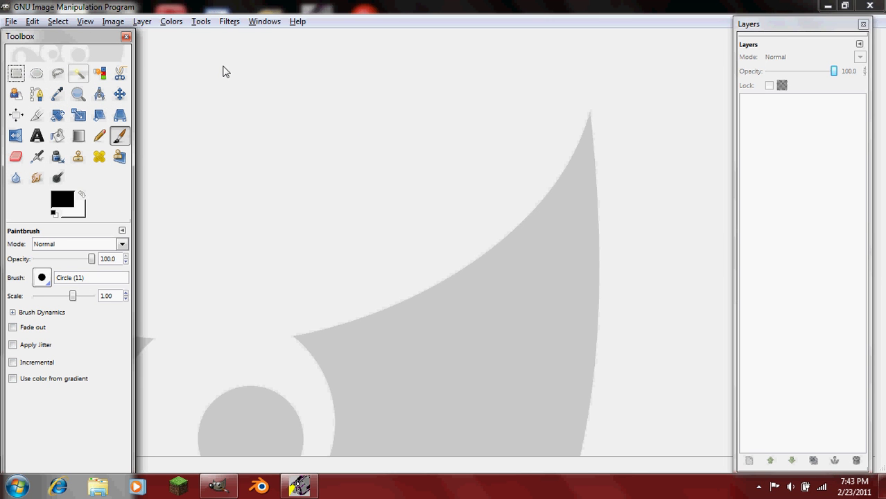
- Bring up the Open Image dialog and browse into the 2011-02-05 folder
click(12, 22)
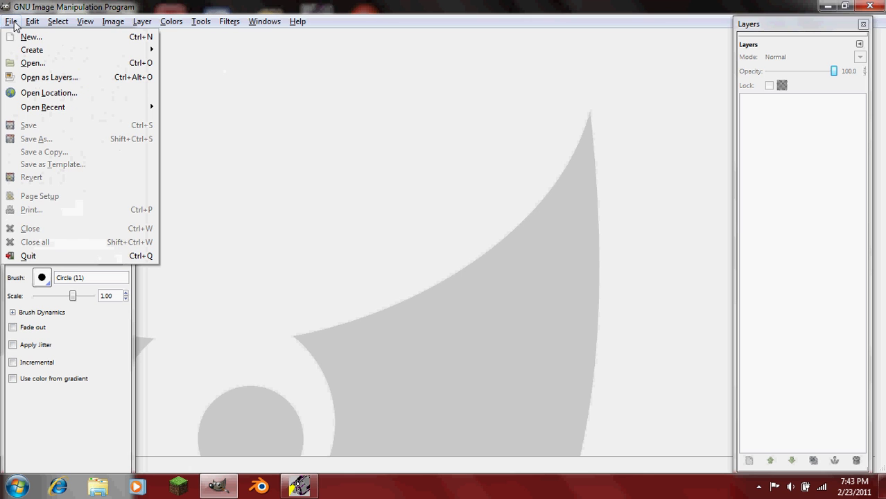
click(15, 63)
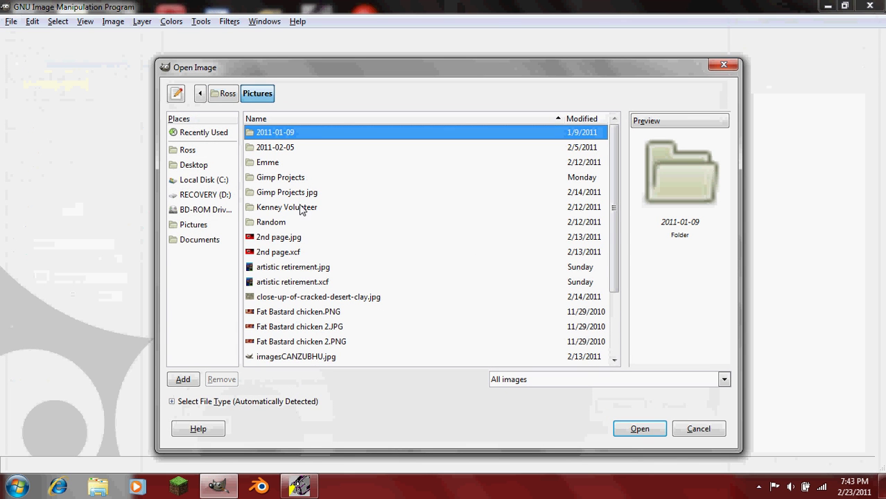
scroll(302, 201, down, 3)
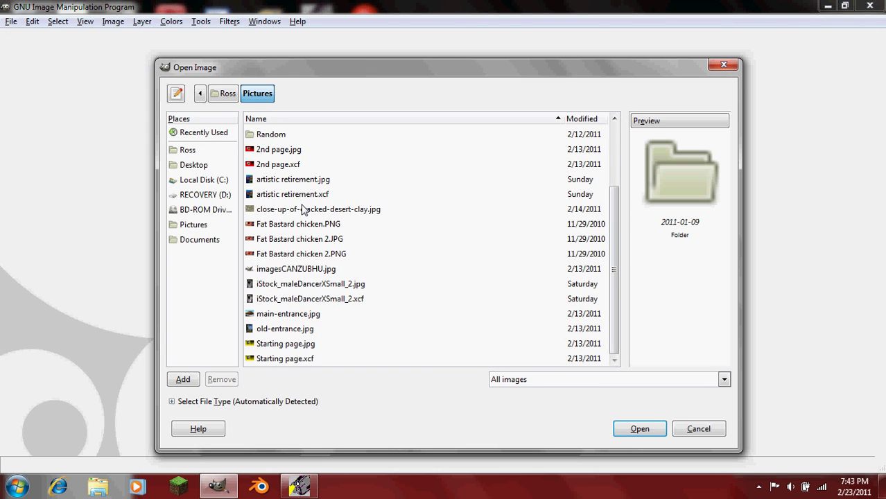
scroll(304, 210, up, 3)
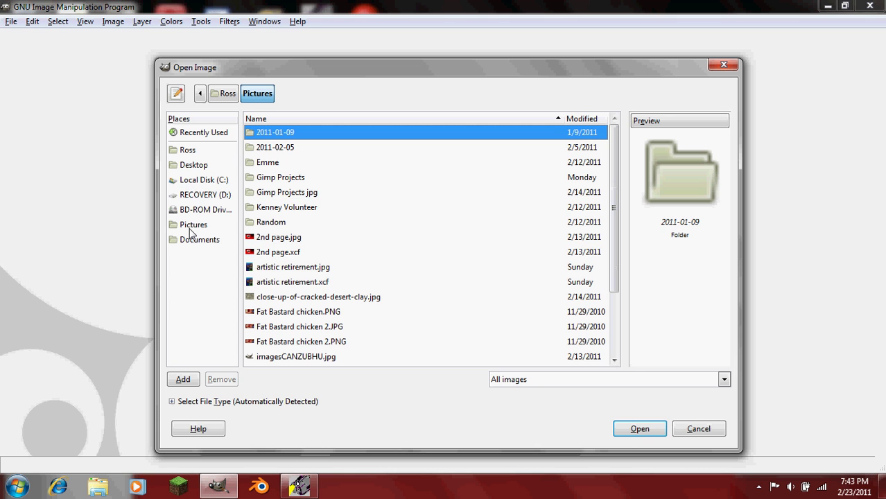
double_click(289, 150)
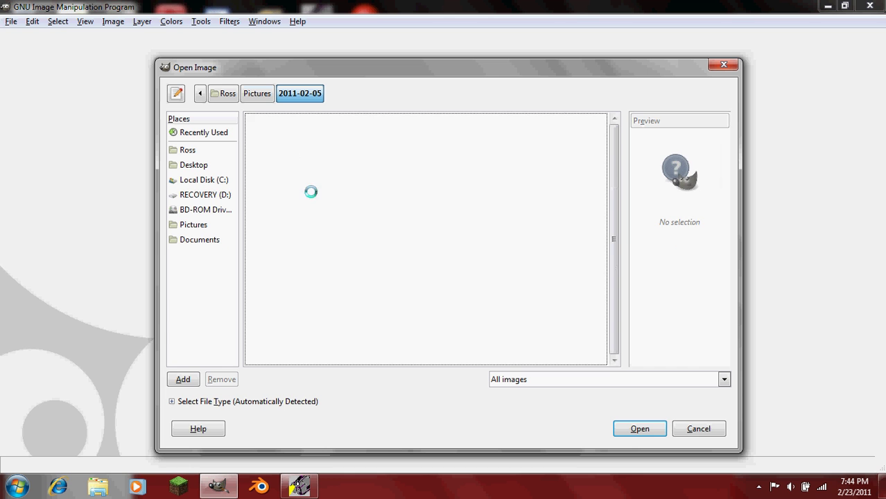
- Select both 069.JPG and 070.JPG and open them
drag(614, 139, 628, 358)
click(266, 359)
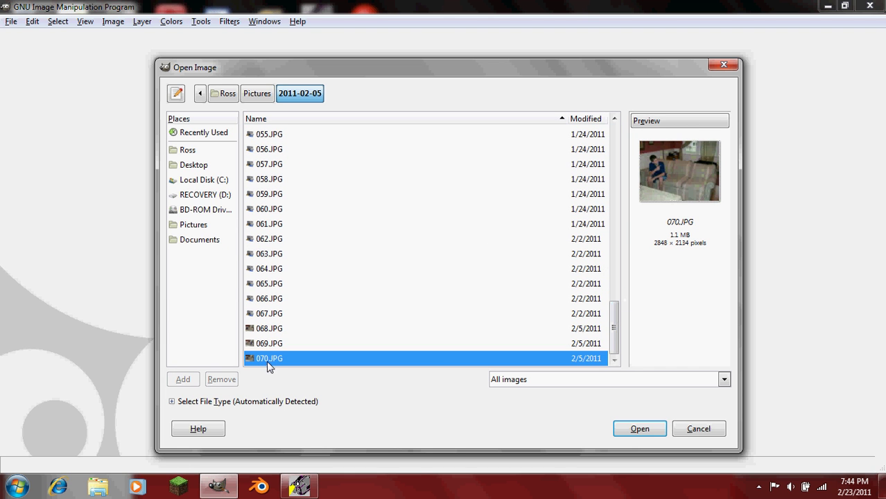
click(284, 345)
click(389, 357)
key(Up)
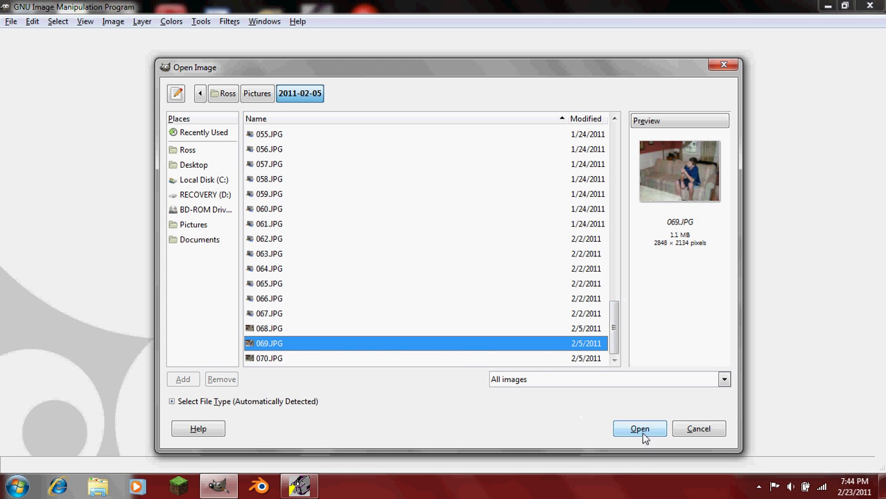
shift+click(316, 358)
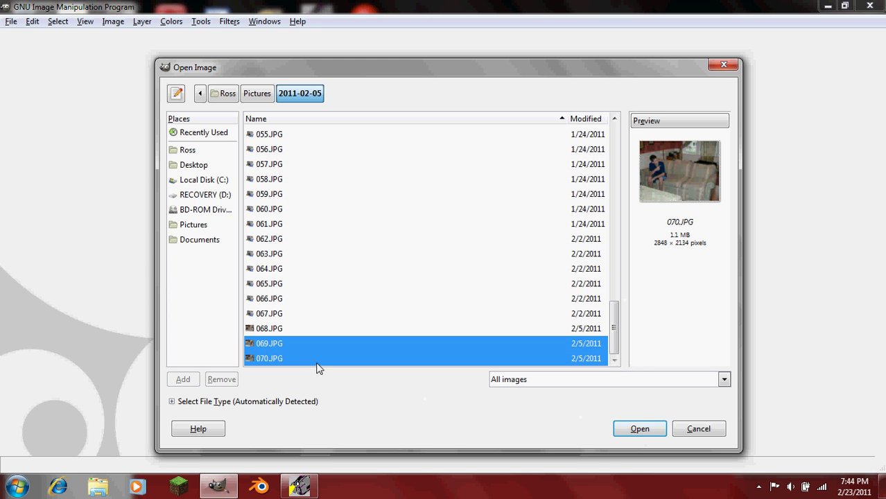
click(629, 434)
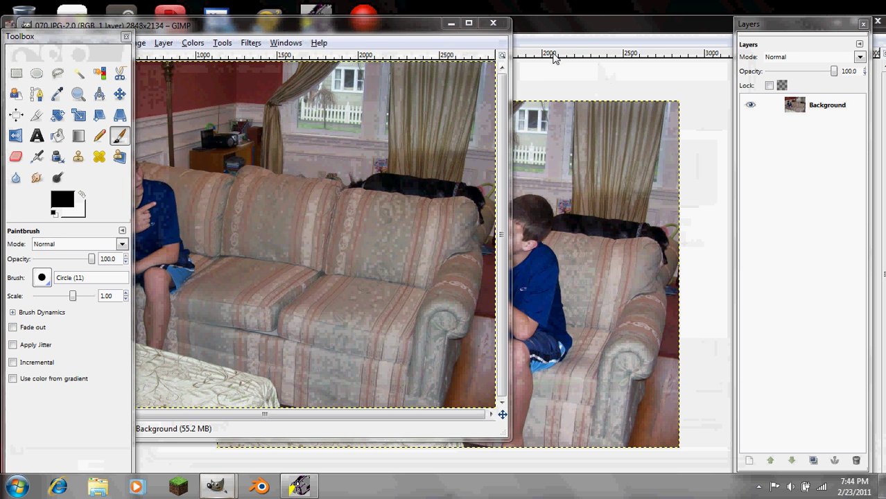
- Maximize the 069.JPG window and add 070.JPG to it as a new layer
click(502, 21)
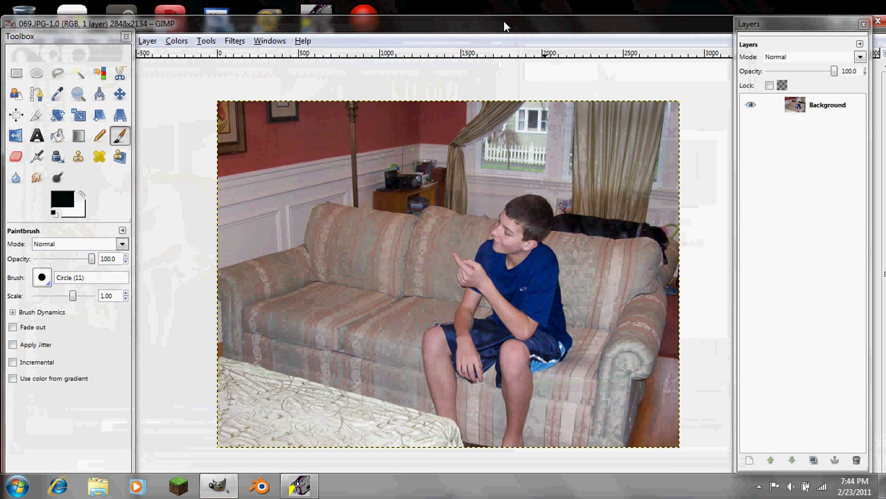
click(696, 28)
click(9, 19)
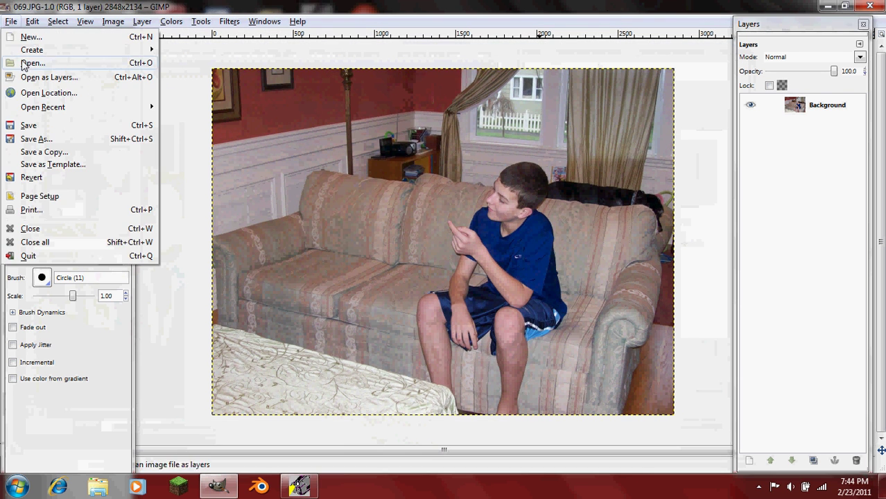
click(53, 78)
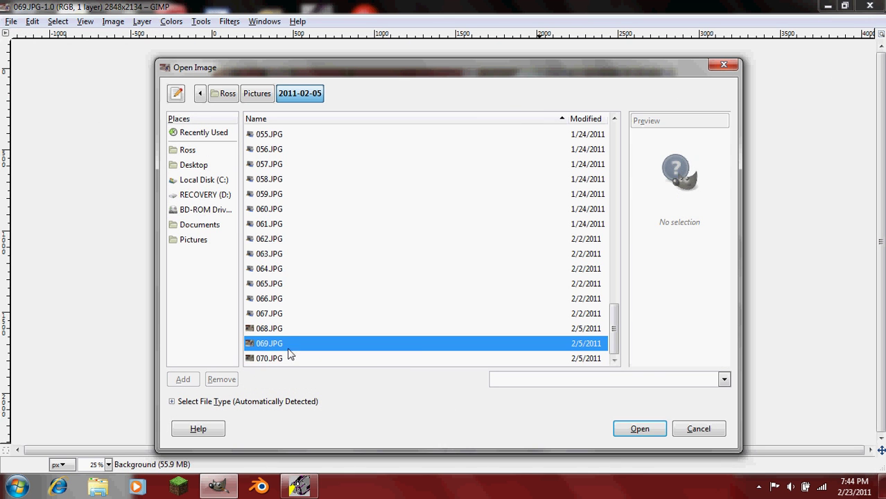
click(289, 359)
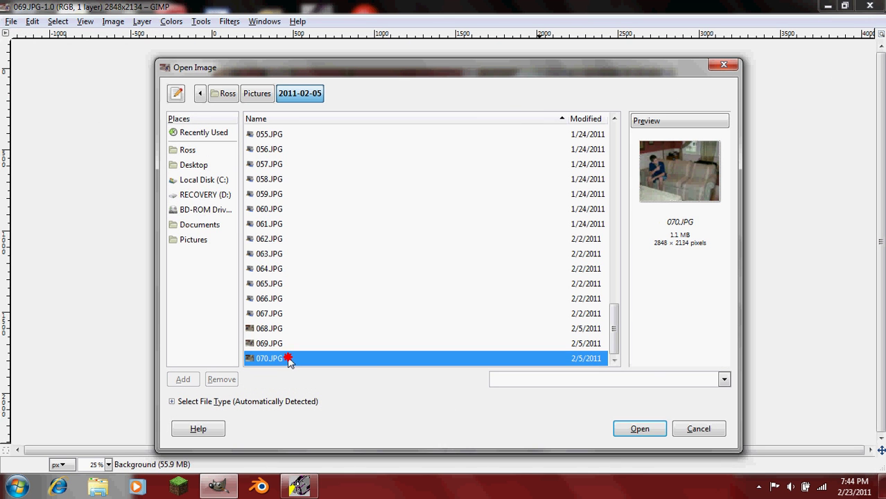
click(653, 433)
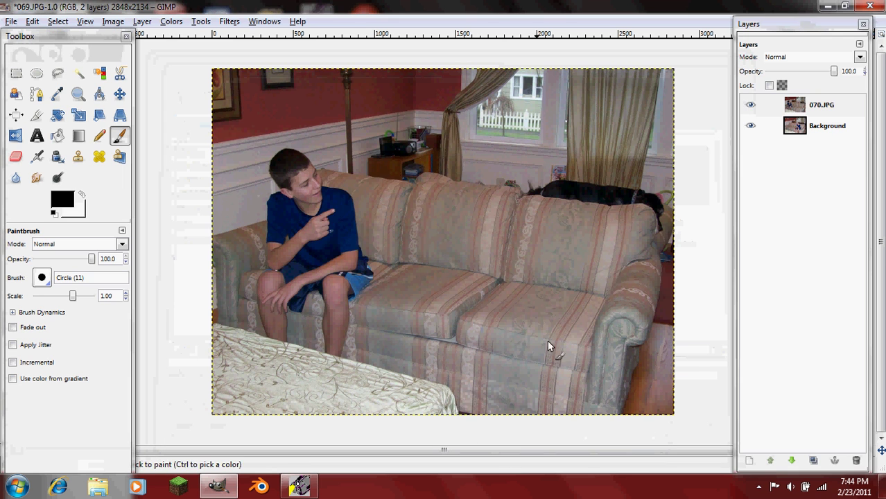
- Toggle the 070.JPG layer's visibility off and on to compare it with the Background
click(753, 108)
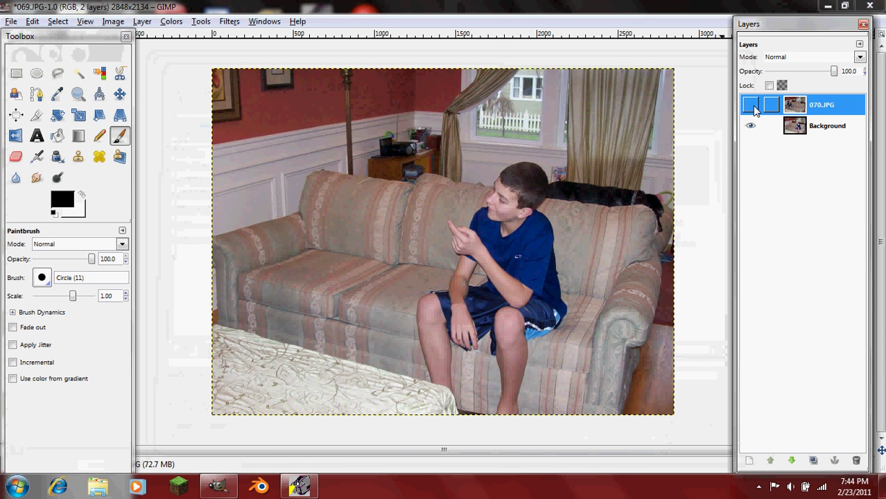
click(752, 106)
click(752, 105)
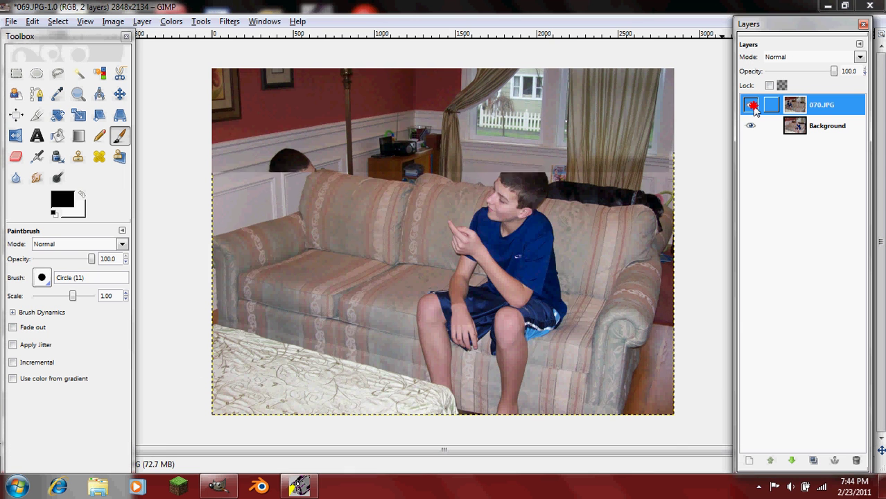
click(752, 107)
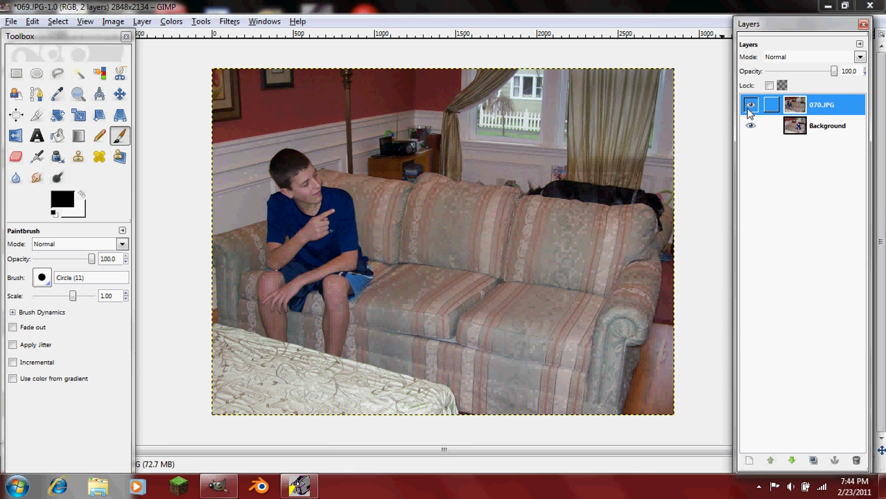
right_click(795, 110)
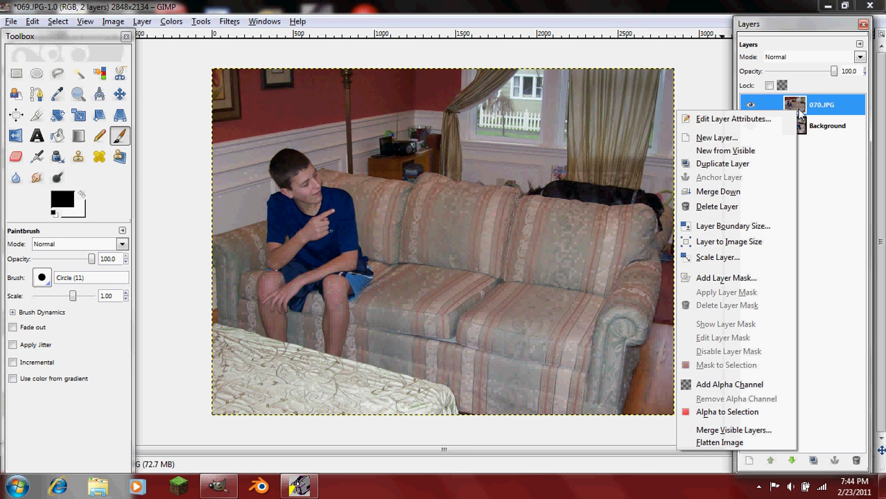
click(752, 281)
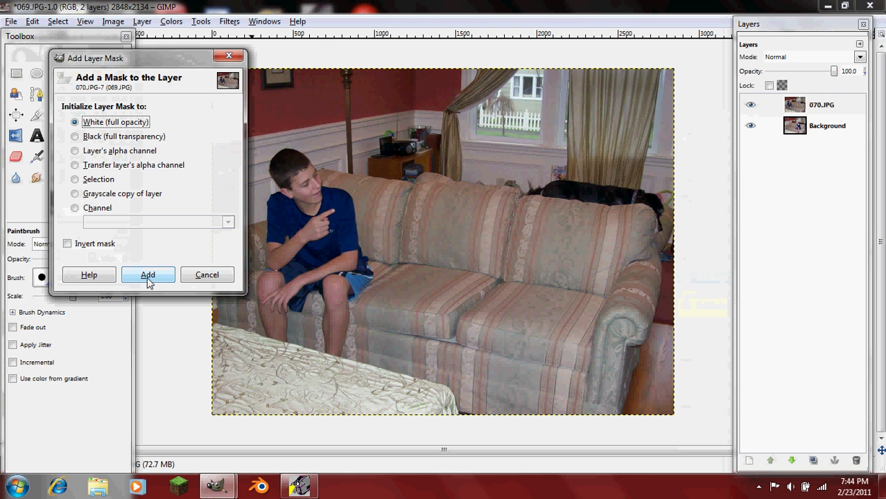
click(147, 276)
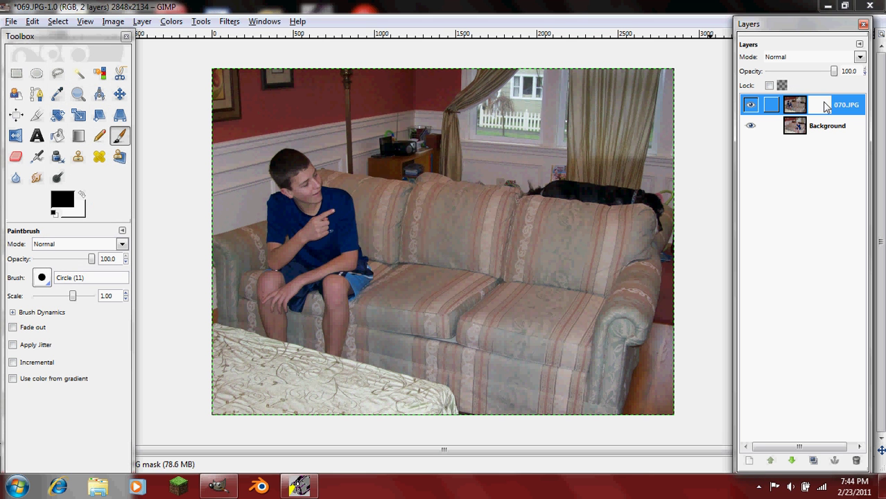
click(796, 108)
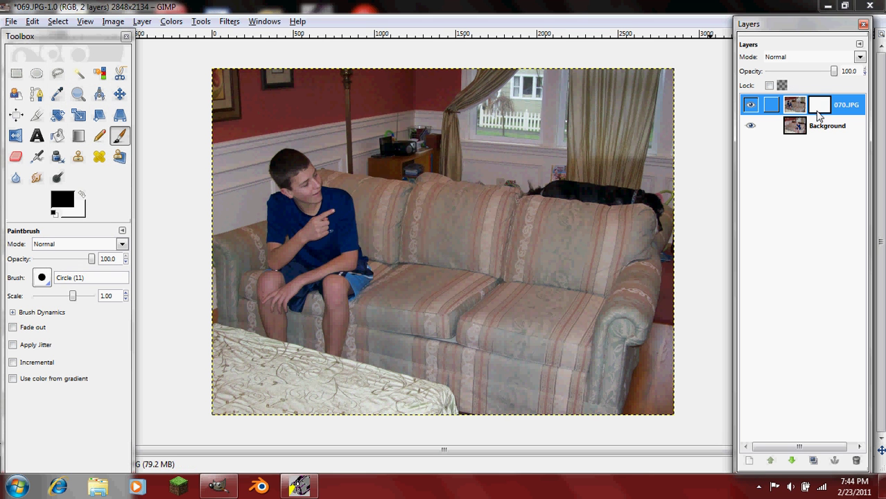
double_click(819, 111)
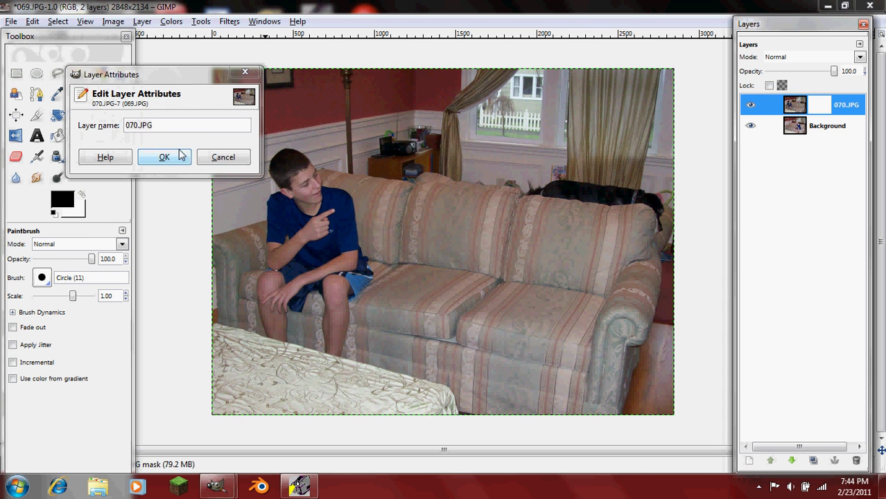
click(168, 155)
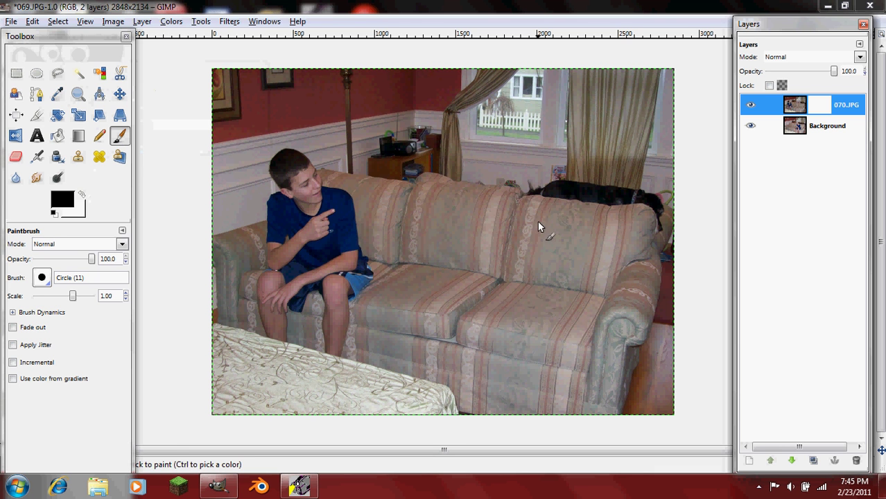
- Set the Paintbrush to the Circle (19) brush at maximum scale 10
drag(69, 296, 109, 297)
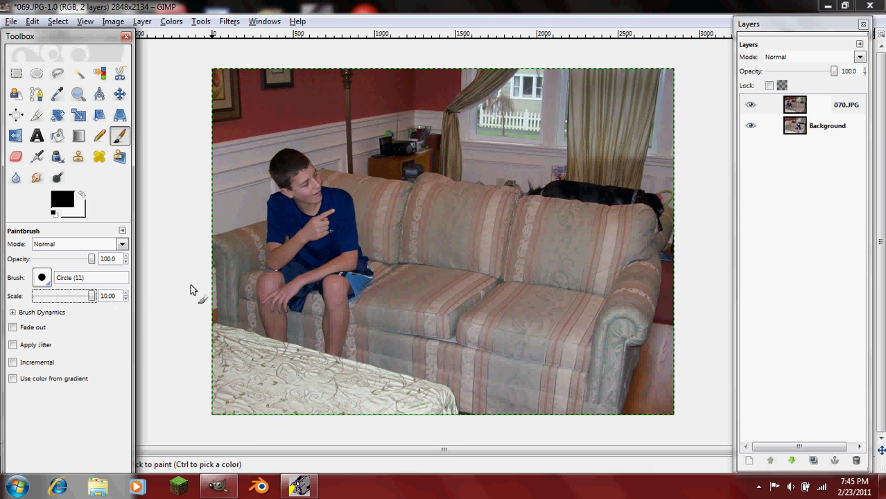
click(42, 279)
click(93, 333)
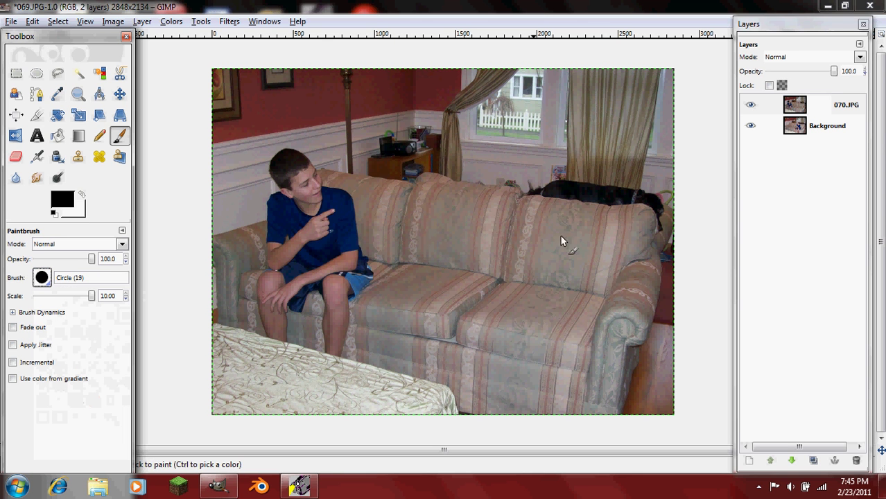
click(42, 279)
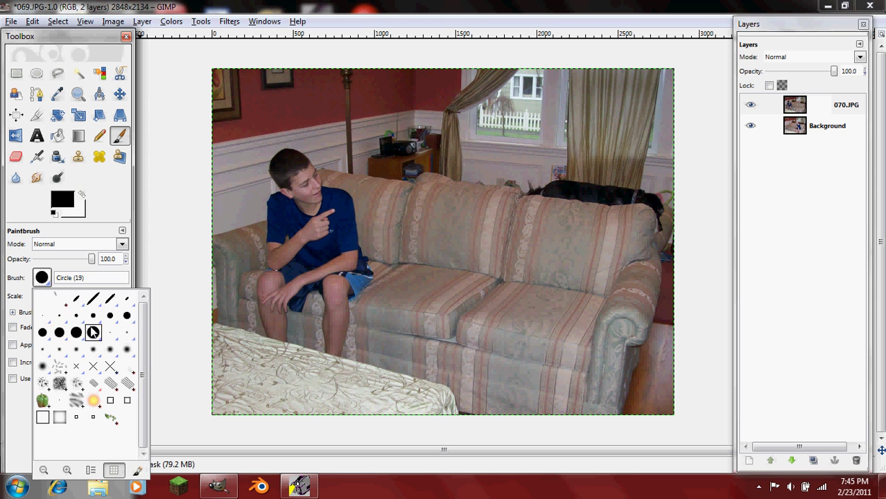
click(93, 333)
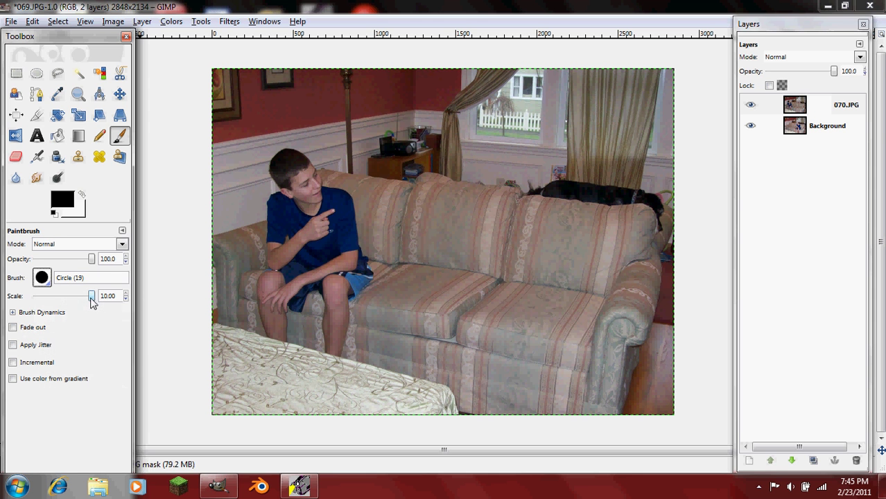
click(91, 298)
- Paint black on the 070.JPG mask over the right boy's shirt, arm and legs
mouse_move(500, 289)
mouse_down()
mouse_move(500, 253)
mouse_move(526, 240)
mouse_move(527, 255)
mouse_move(503, 279)
mouse_move(475, 270)
mouse_move(472, 243)
mouse_move(526, 207)
mouse_move(506, 170)
mouse_move(490, 190)
mouse_move(494, 209)
mouse_move(515, 193)
mouse_move(517, 167)
mouse_move(530, 177)
mouse_move(535, 207)
mouse_move(516, 210)
mouse_move(537, 186)
mouse_move(528, 173)
mouse_move(551, 168)
mouse_move(559, 207)
mouse_move(532, 227)
mouse_move(529, 244)
mouse_move(540, 247)
mouse_move(549, 223)
mouse_move(551, 275)
mouse_move(519, 302)
mouse_move(505, 288)
mouse_move(557, 250)
mouse_move(500, 304)
mouse_move(448, 255)
mouse_move(479, 238)
mouse_move(453, 301)
mouse_move(450, 245)
mouse_move(463, 202)
mouse_move(444, 239)
mouse_up()
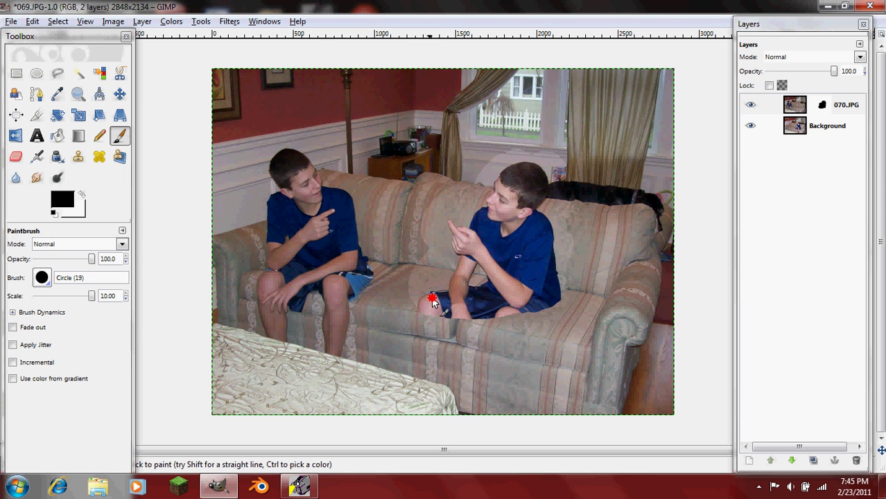
mouse_move(433, 300)
mouse_down()
mouse_move(431, 365)
mouse_move(443, 384)
mouse_move(445, 287)
mouse_move(444, 363)
mouse_move(464, 415)
mouse_move(447, 383)
mouse_move(448, 330)
mouse_move(436, 388)
mouse_move(442, 422)
mouse_move(477, 302)
mouse_move(482, 348)
mouse_move(463, 393)
mouse_move(508, 320)
mouse_move(533, 342)
mouse_move(487, 401)
mouse_move(507, 321)
mouse_move(511, 361)
mouse_move(483, 430)
mouse_move(502, 347)
mouse_move(523, 313)
mouse_move(518, 379)
mouse_move(566, 319)
mouse_move(568, 287)
mouse_move(572, 327)
mouse_move(562, 351)
mouse_move(598, 305)
mouse_move(584, 302)
mouse_move(570, 327)
mouse_move(577, 211)
mouse_move(643, 210)
mouse_move(640, 278)
mouse_move(613, 317)
mouse_move(610, 211)
mouse_move(626, 236)
mouse_move(596, 265)
mouse_move(627, 272)
mouse_move(648, 249)
mouse_move(644, 312)
mouse_move(626, 338)
mouse_move(520, 406)
mouse_move(523, 381)
mouse_move(572, 357)
mouse_move(542, 408)
mouse_move(637, 370)
mouse_move(672, 320)
mouse_move(598, 428)
mouse_move(642, 397)
mouse_move(664, 399)
mouse_move(643, 385)
mouse_move(676, 273)
mouse_move(670, 91)
mouse_move(659, 72)
mouse_move(635, 178)
mouse_move(647, 220)
mouse_move(586, 120)
mouse_move(574, 126)
mouse_move(586, 207)
mouse_move(630, 129)
mouse_move(581, 209)
mouse_move(577, 197)
mouse_move(619, 45)
mouse_move(645, 81)
mouse_move(580, 115)
mouse_move(542, 84)
mouse_move(597, 67)
mouse_move(538, 103)
mouse_move(553, 89)
mouse_move(530, 142)
mouse_move(499, 166)
mouse_up()
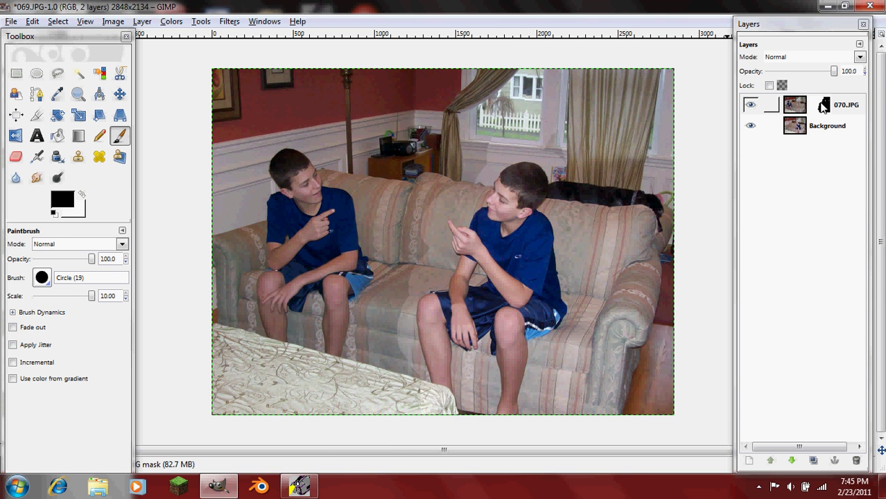
mouse_move(560, 118)
mouse_down()
mouse_move(588, 158)
mouse_move(541, 165)
mouse_move(552, 122)
mouse_move(555, 199)
mouse_move(499, 135)
mouse_move(526, 81)
mouse_move(467, 211)
mouse_move(478, 63)
mouse_move(471, 126)
mouse_move(431, 245)
mouse_move(415, 349)
mouse_move(389, 383)
mouse_move(378, 354)
mouse_move(412, 244)
mouse_move(377, 348)
mouse_move(405, 332)
mouse_move(397, 227)
mouse_move(419, 144)
mouse_move(421, 67)
mouse_move(443, 88)
mouse_move(430, 141)
mouse_move(457, 66)
mouse_up()
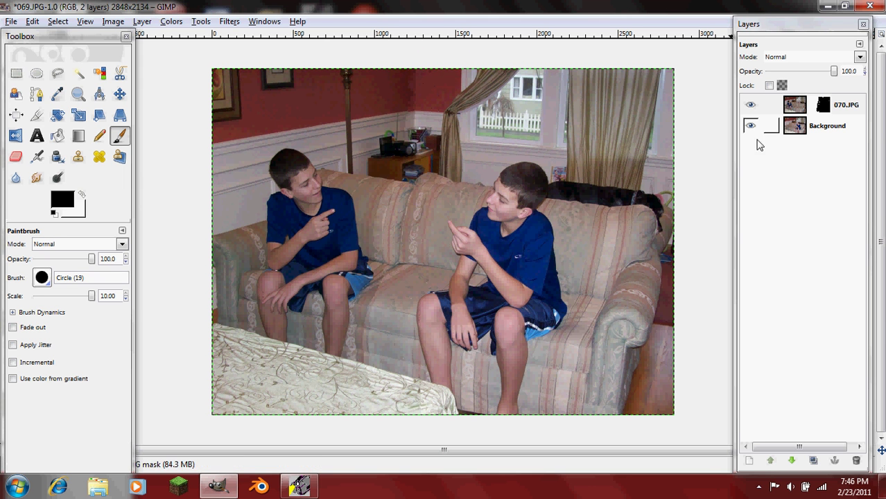
- Make the Background layer active and hide the 070.JPG layer
click(794, 108)
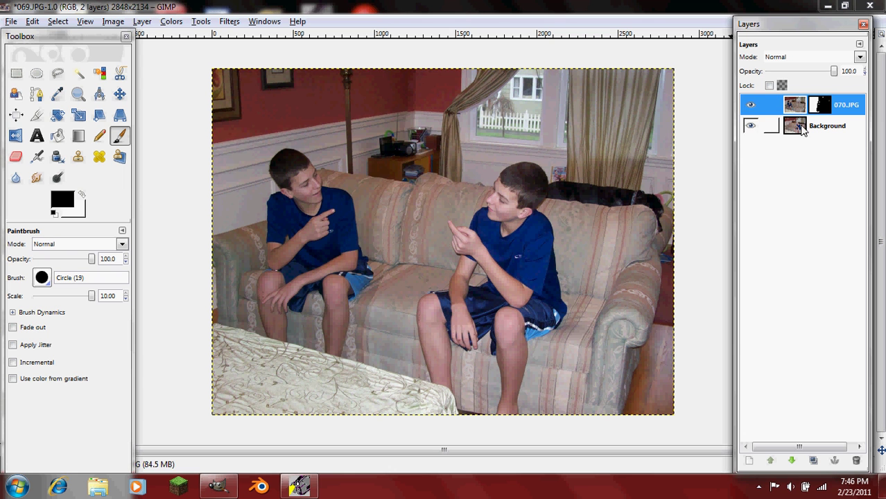
click(749, 109)
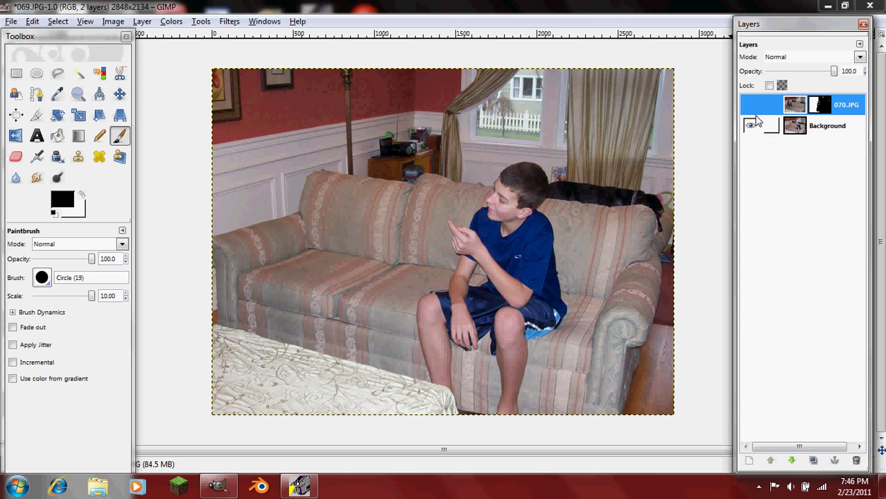
click(750, 110)
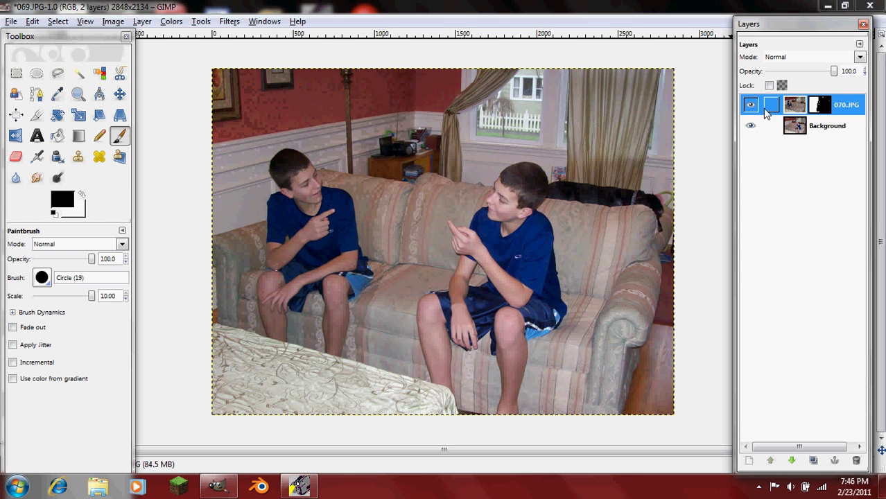
click(787, 130)
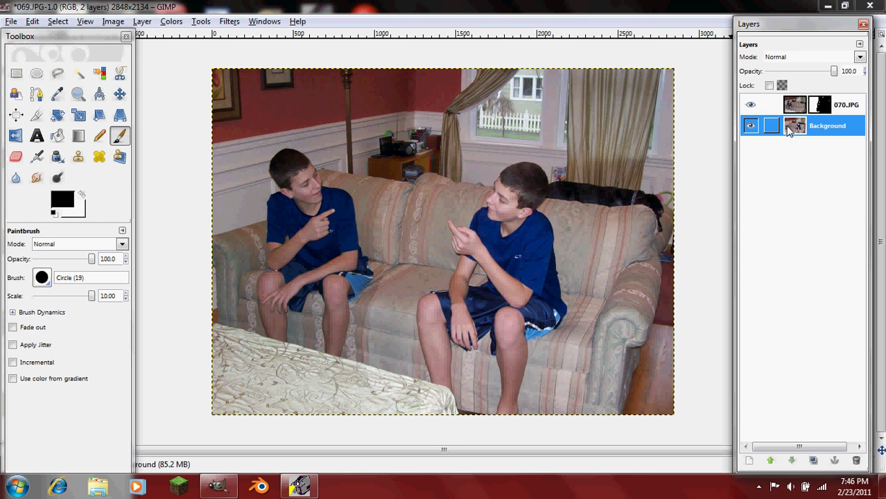
click(750, 104)
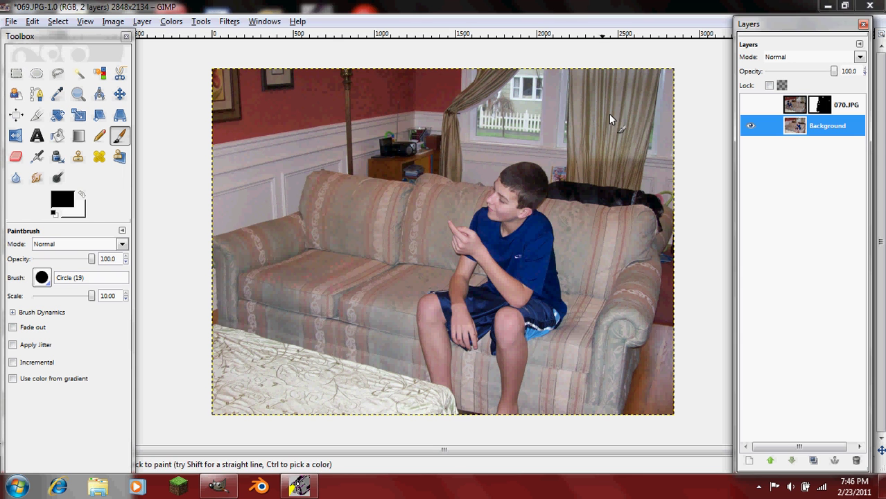
- Set the Background's brightness to -30 in Colors > Brightness-Contrast
click(171, 21)
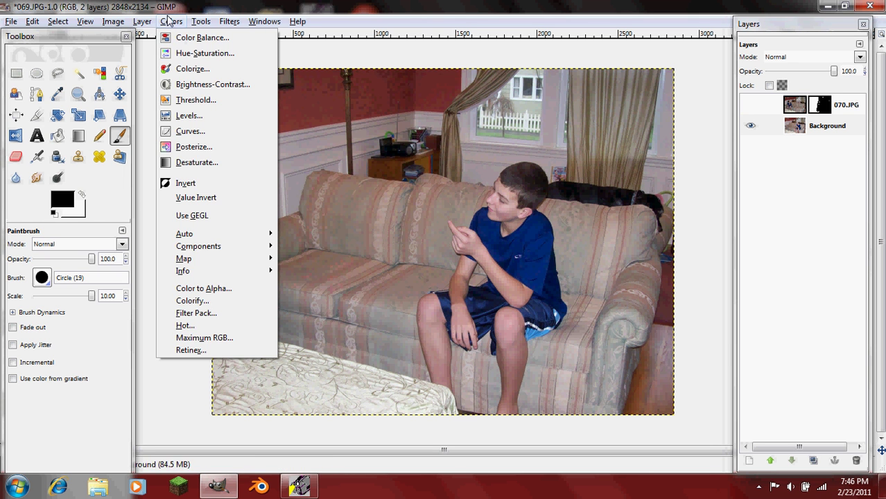
click(192, 85)
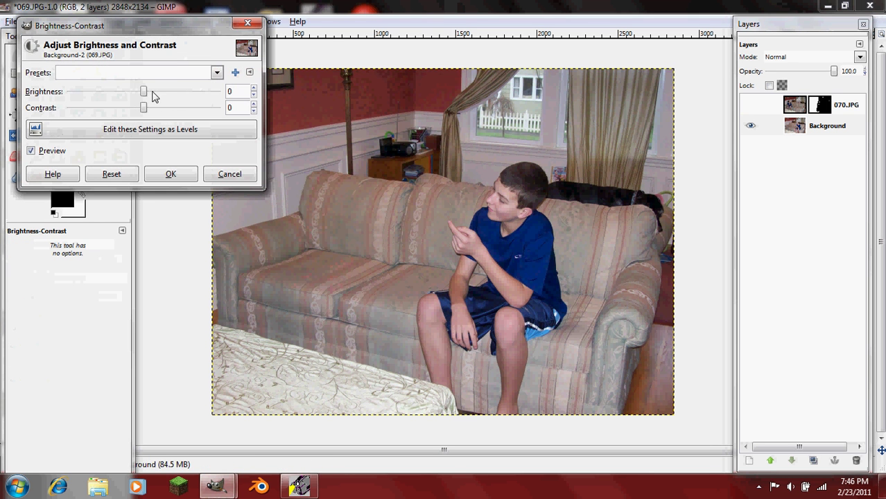
drag(145, 94, 128, 92)
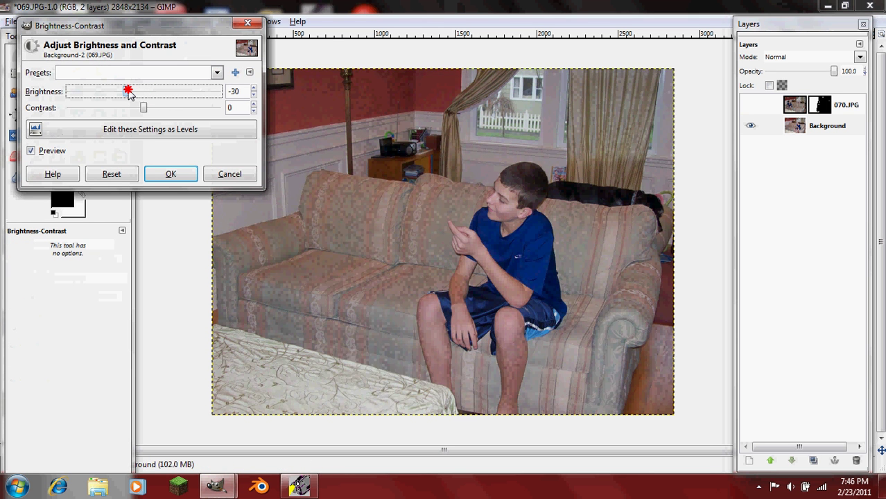
- Apply the -30 brightness change and toggle the 070.JPG layer to compare the composite
click(170, 174)
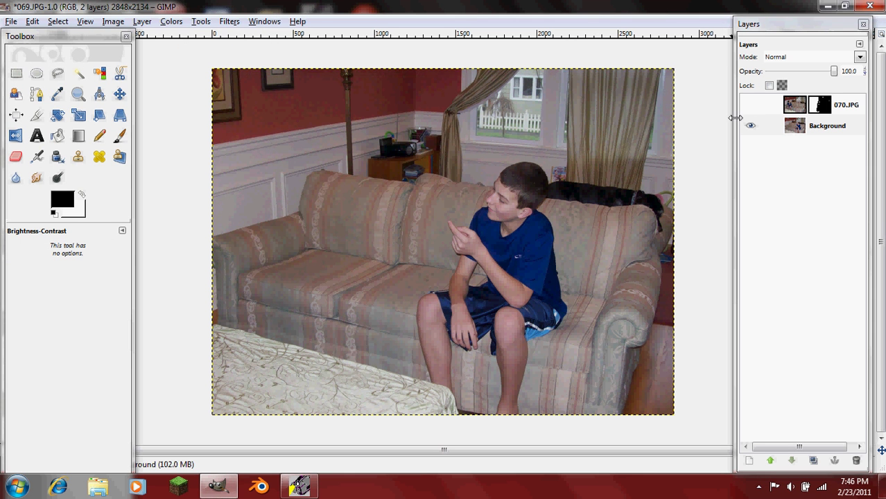
click(762, 125)
double_click(750, 104)
click(750, 104)
click(750, 104)
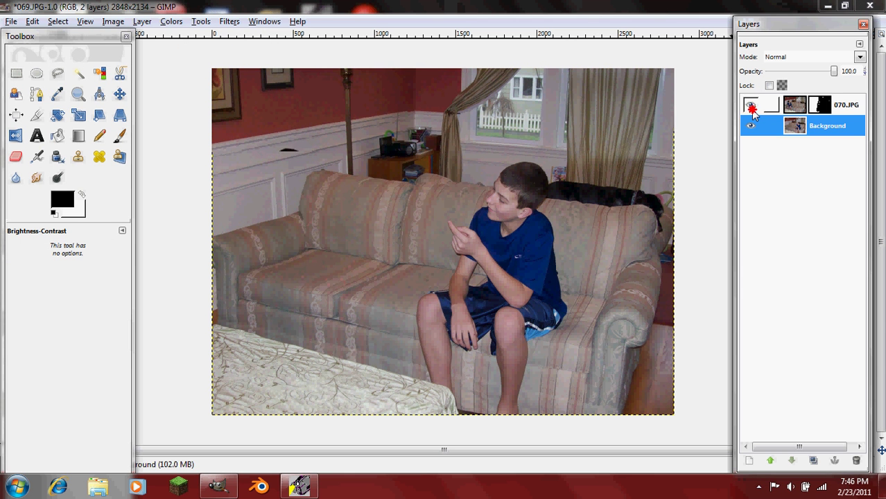
- Show the 070.JPG layer again and make its layer mask the active target
click(750, 105)
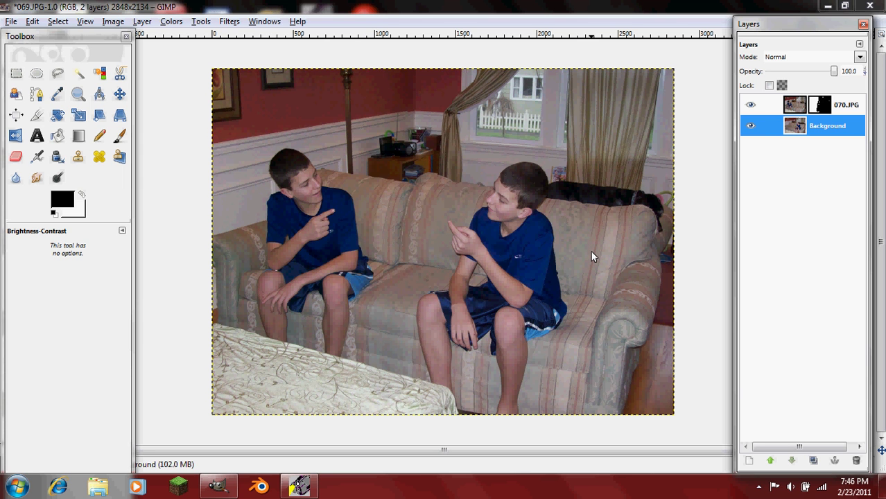
click(819, 108)
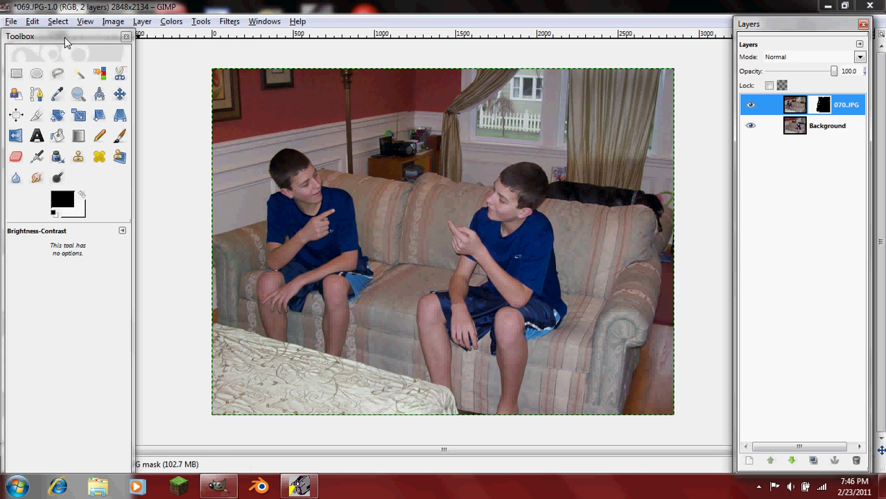
drag(64, 39, 66, 43)
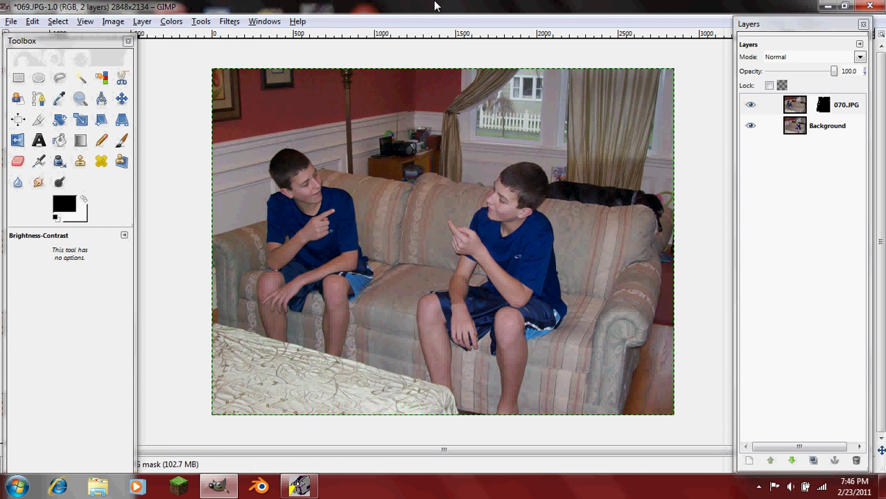